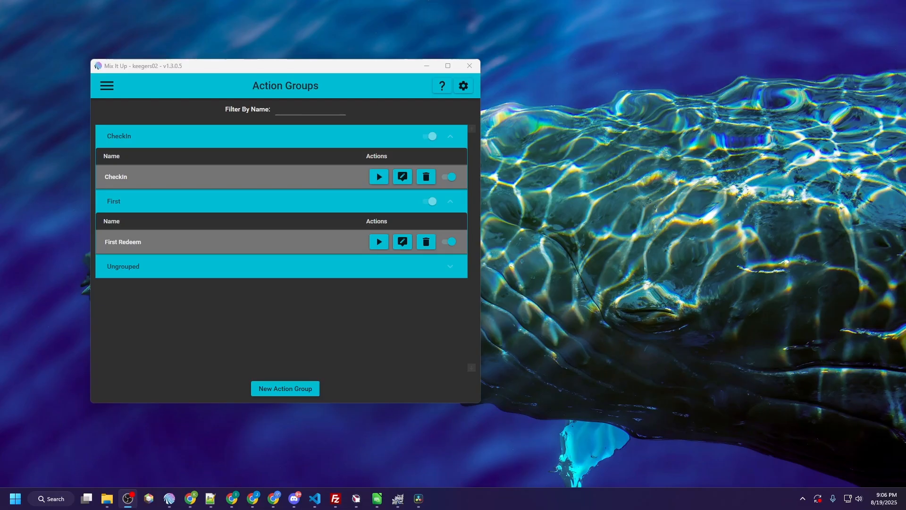
# - Collapse the CheckIn group, open the First Redeem action group for editing, and place its enlarged editor beside the main window
pyautogui.click(182, 144)
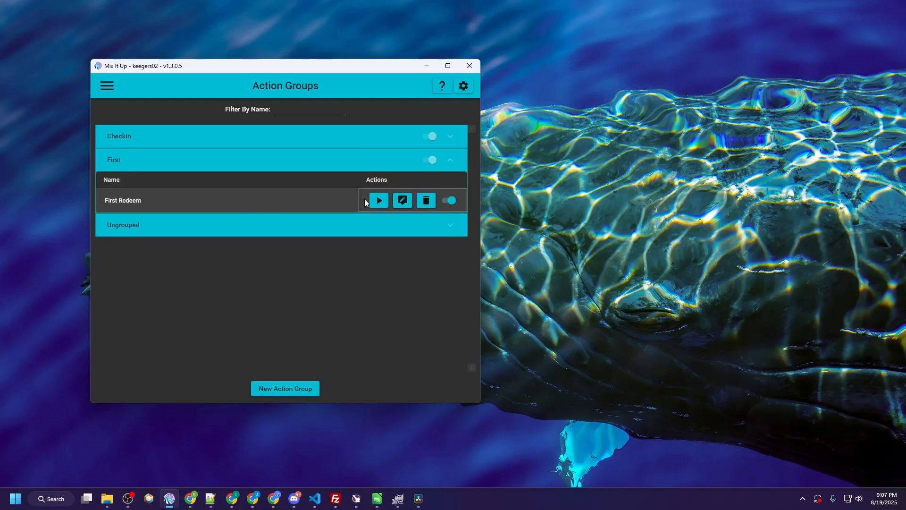
pyautogui.click(403, 200)
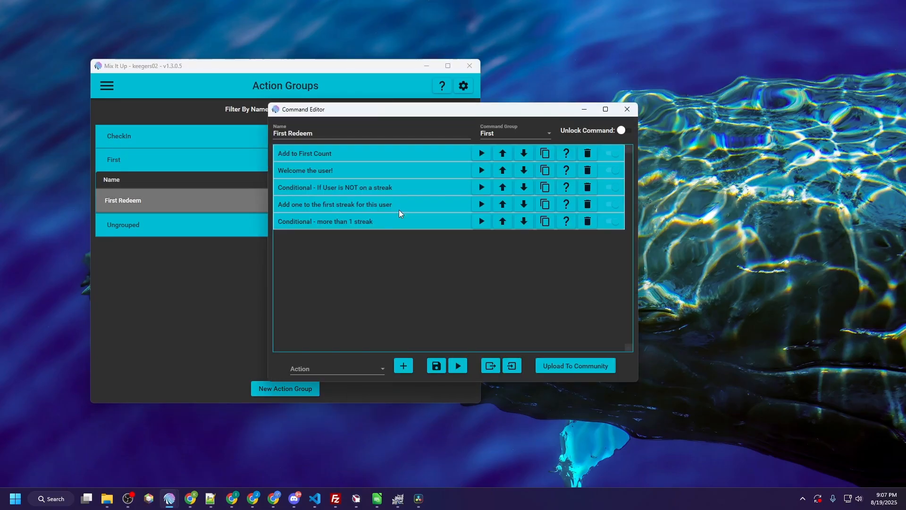
pyautogui.moveTo(508, 114); pyautogui.dragTo(760, 47)
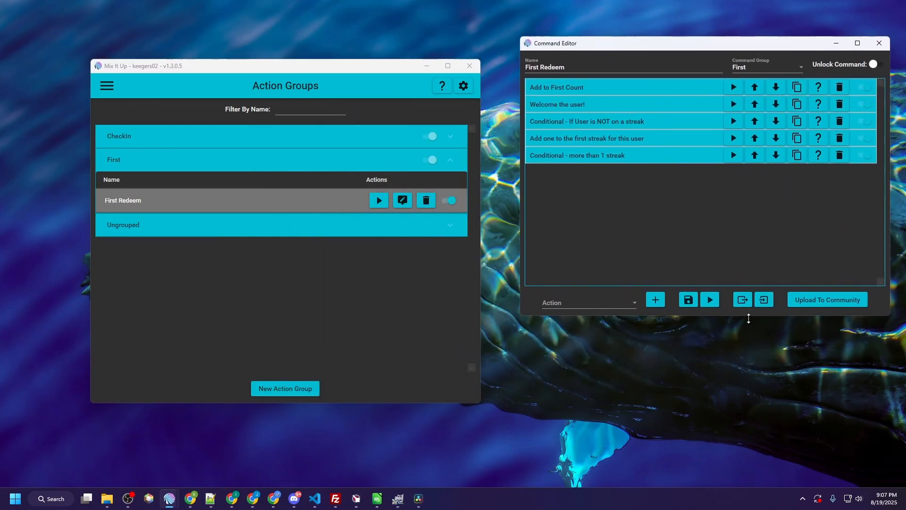
pyautogui.moveTo(757, 373); pyautogui.dragTo(767, 467)
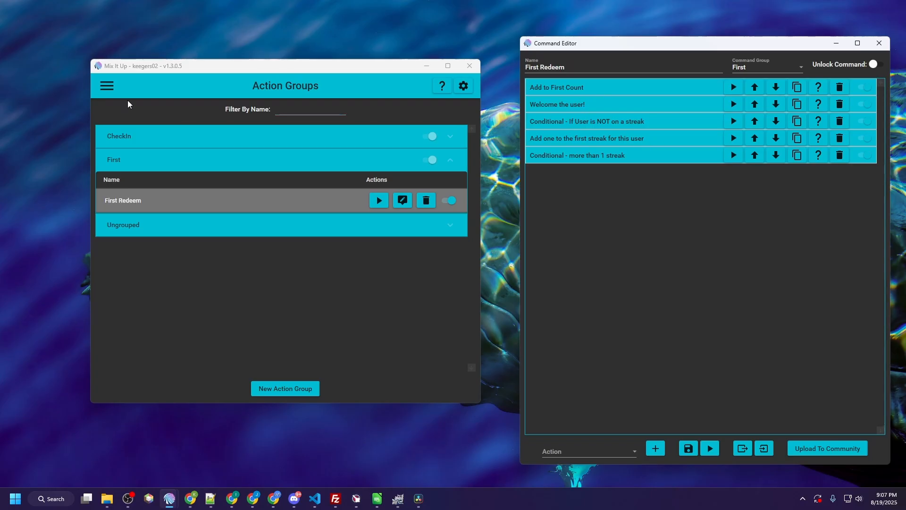
# - Expand the Add to First Count action, then inspect the settings of the First currency and close them
pyautogui.click(589, 87)
pyautogui.click(269, 123)
pyautogui.click(101, 85)
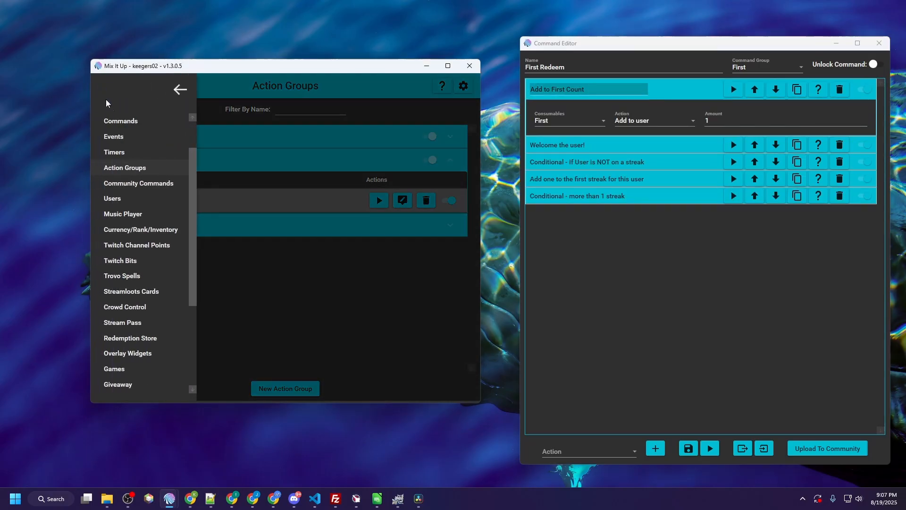
pyautogui.click(139, 229)
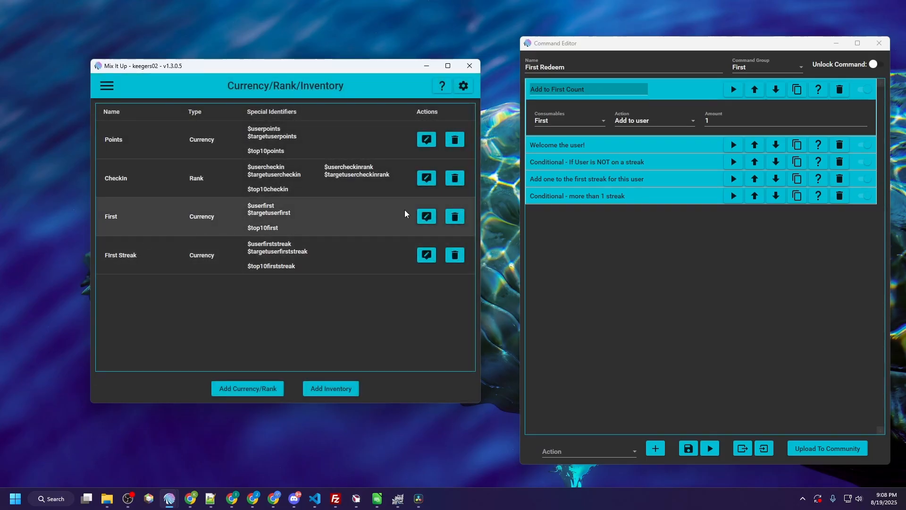
pyautogui.click(426, 216)
pyautogui.moveTo(436, 115); pyautogui.dragTo(243, 66)
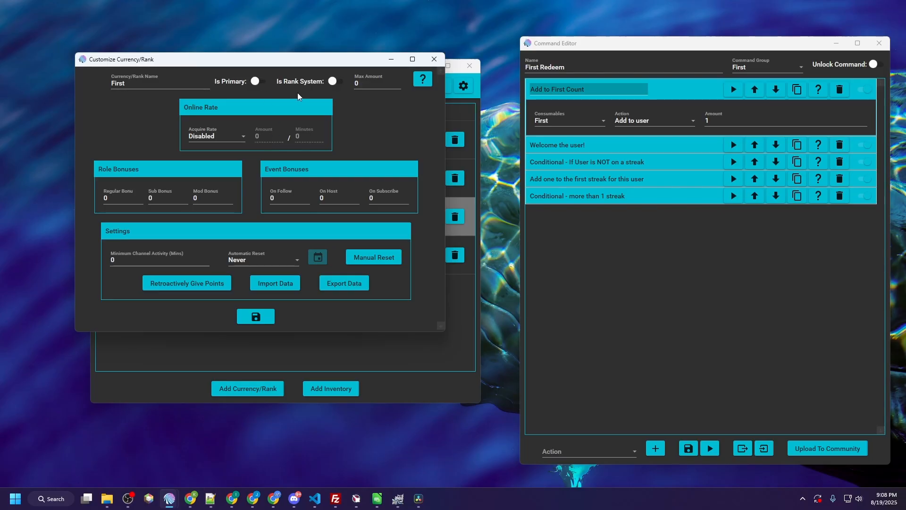
pyautogui.click(434, 59)
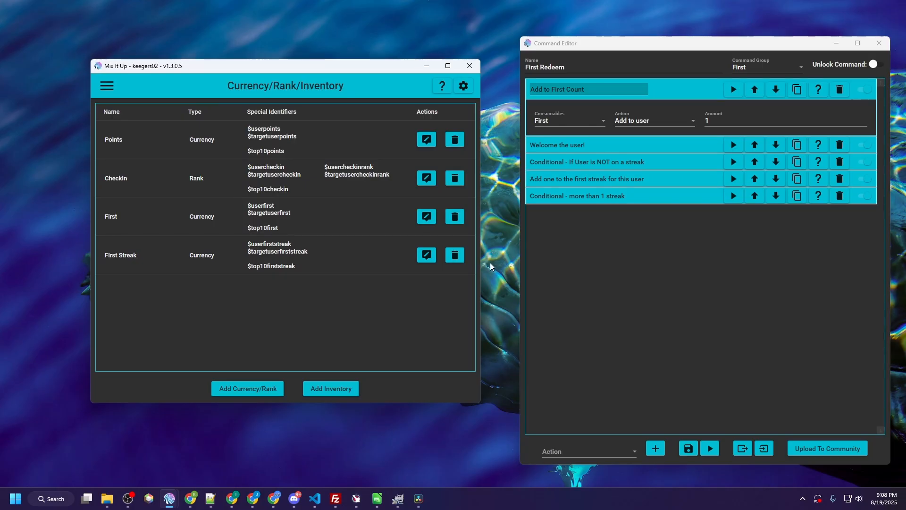
# - Open the command of the First! Twitch channel point reward, expand its Command action, and move the editor lower on the desktop
pyautogui.moveTo(182, 78); pyautogui.dragTo(109, 87)
pyautogui.click(96, 81)
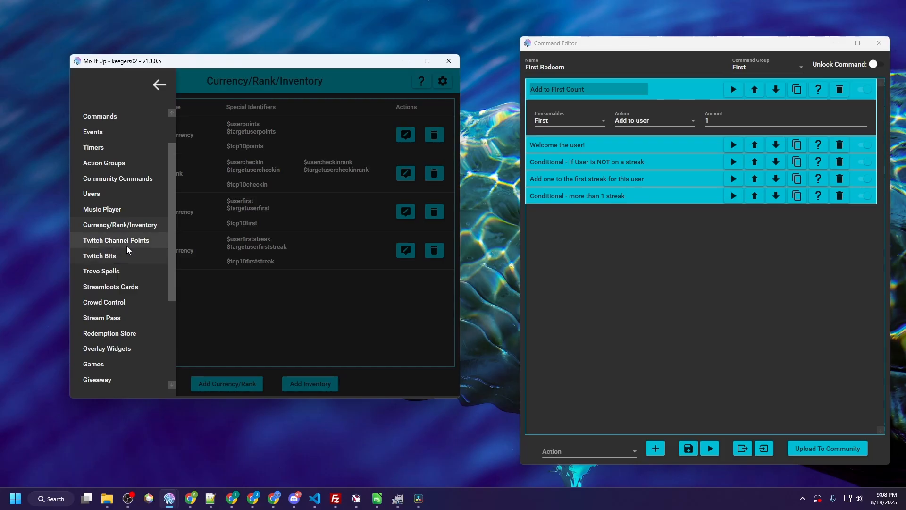
pyautogui.click(125, 242)
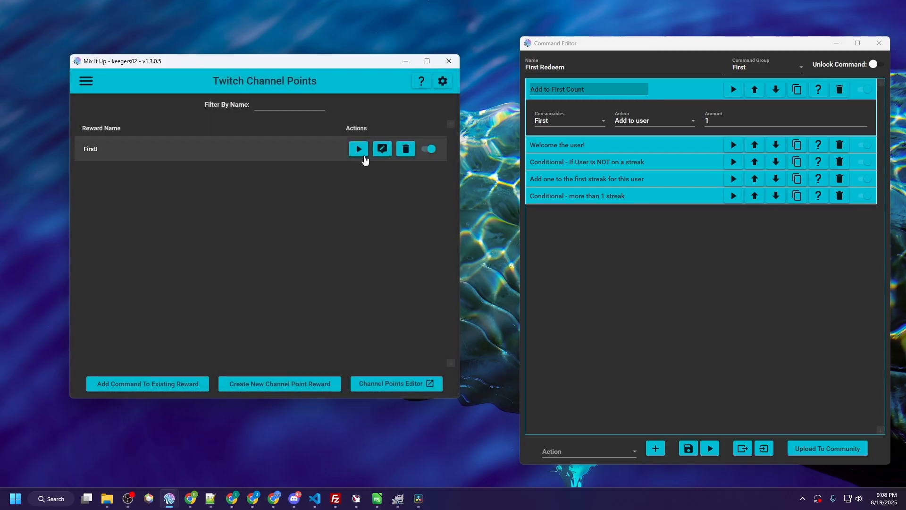
pyautogui.click(382, 150)
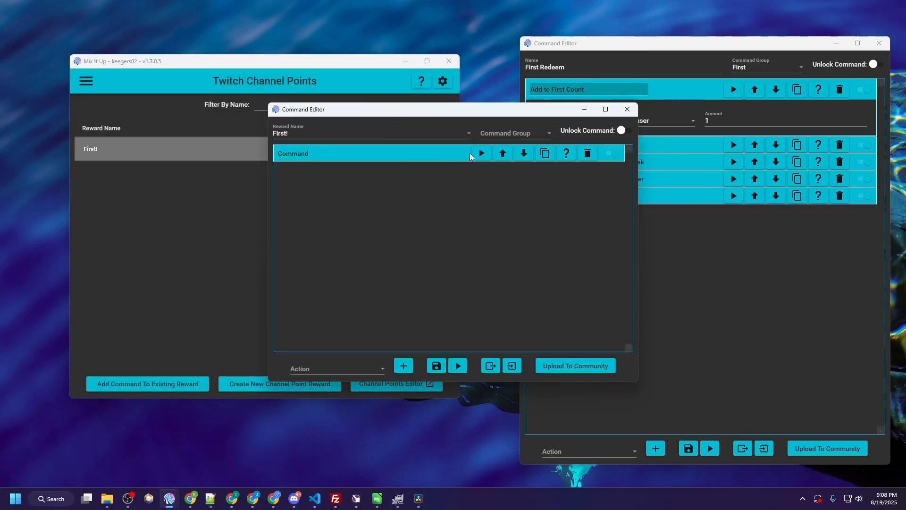
pyautogui.click(432, 154)
pyautogui.moveTo(446, 112); pyautogui.dragTo(212, 209)
# - Reopen the First currency's settings and arrange them so the First! reward's command editor is visible in front
pyautogui.click(90, 88)
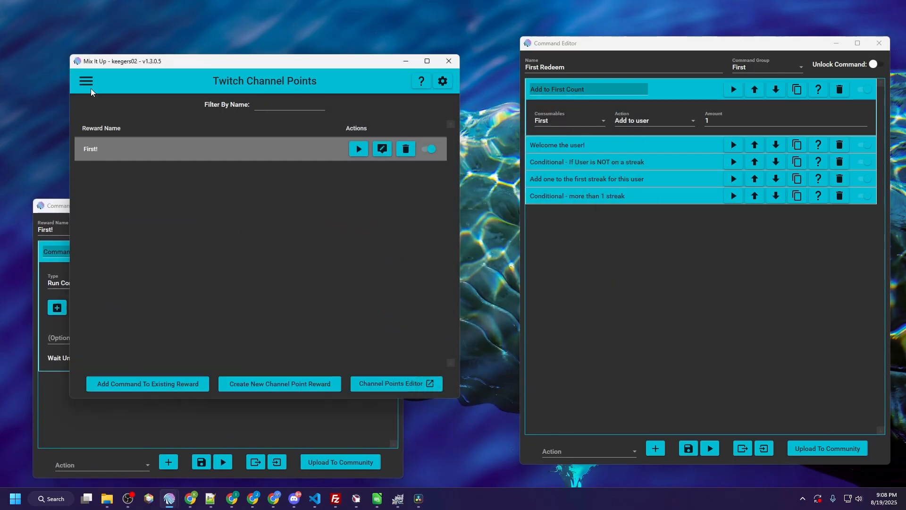
pyautogui.click(108, 225)
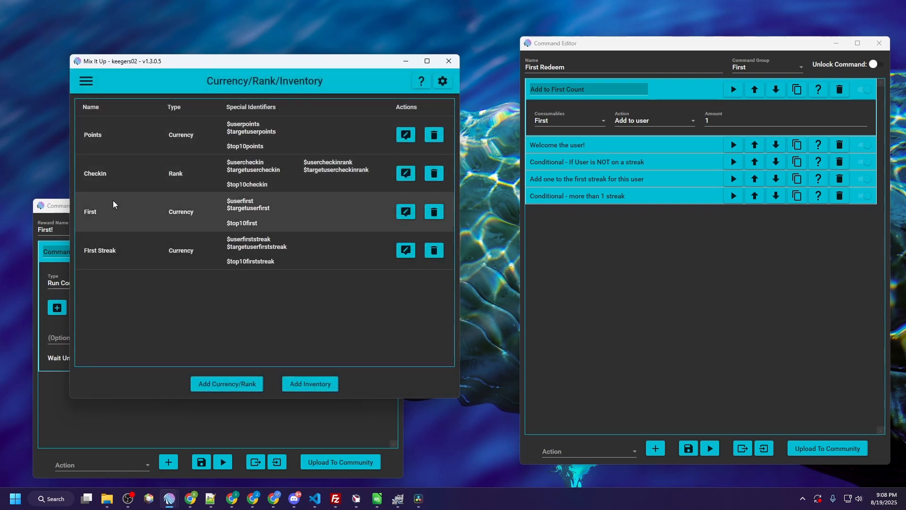
pyautogui.click(406, 212)
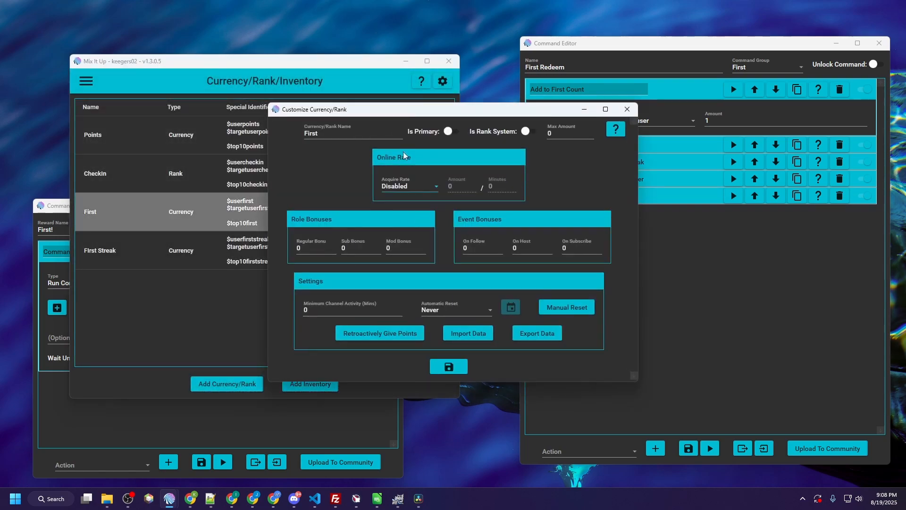
pyautogui.moveTo(425, 107); pyautogui.dragTo(293, 38)
pyautogui.click(234, 417)
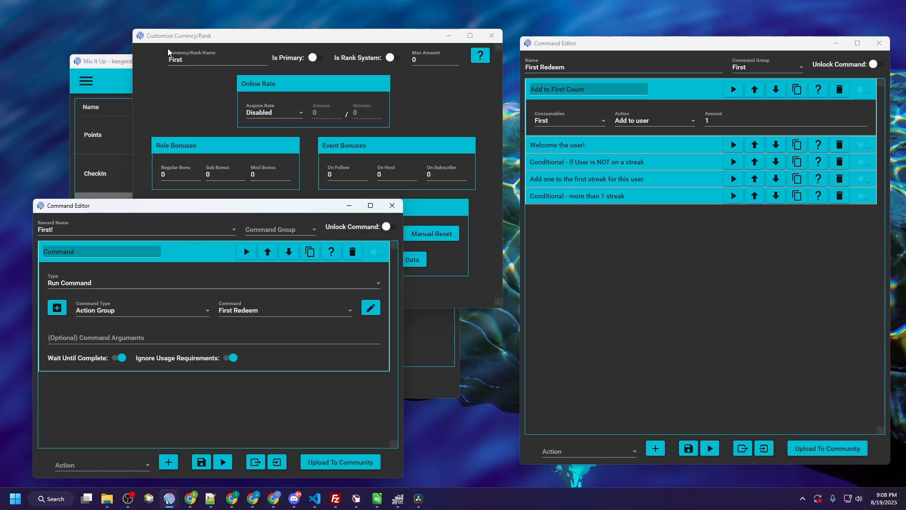
pyautogui.click(188, 42)
pyautogui.click(96, 375)
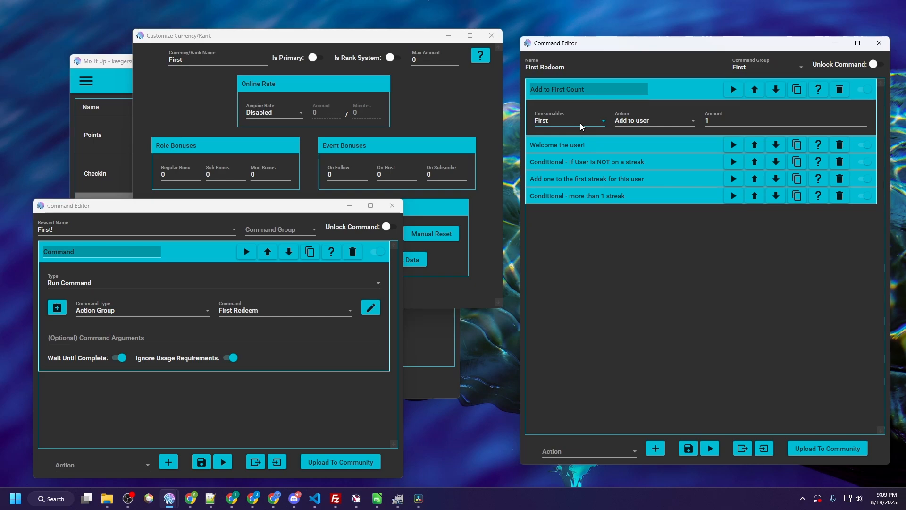
# - Expand Welcome the user!, Conditional - If User is NOT on a streak, and its nested Reset All First Streak action to examine their settings
pyautogui.click(601, 142)
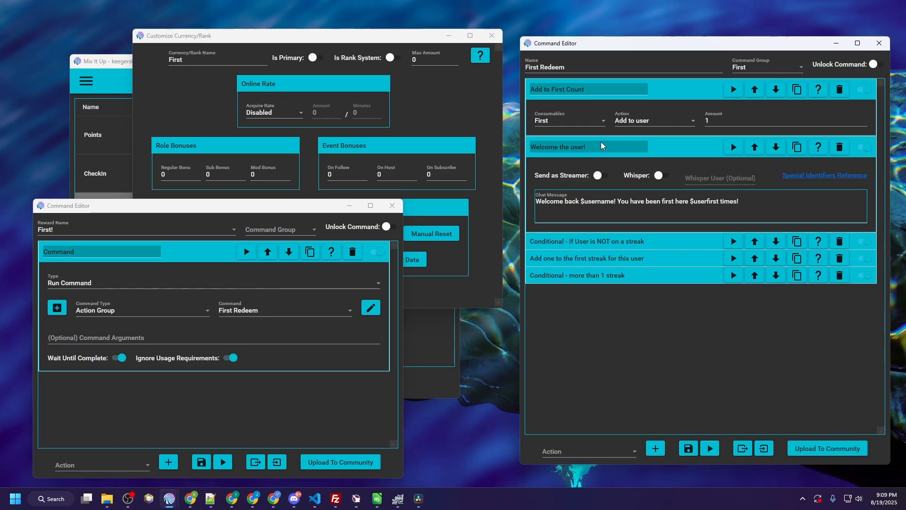
pyautogui.click(633, 242)
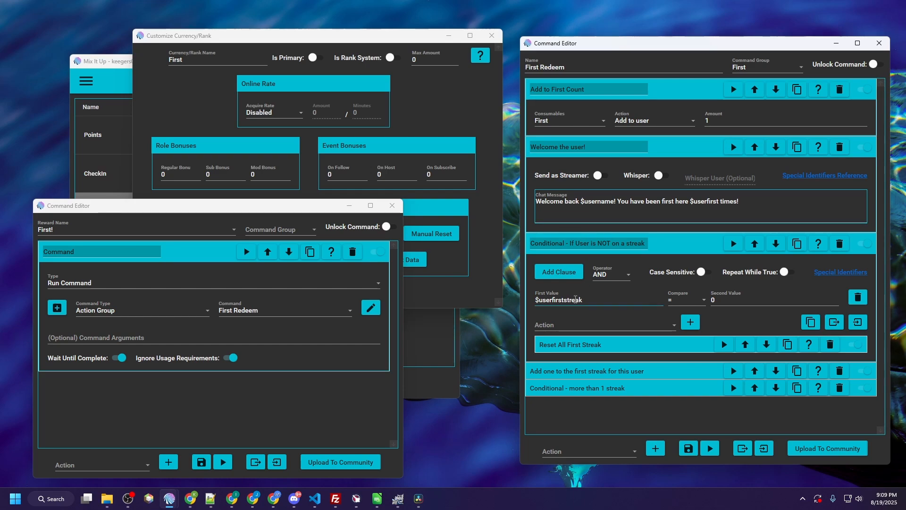
pyautogui.doubleClick(576, 299)
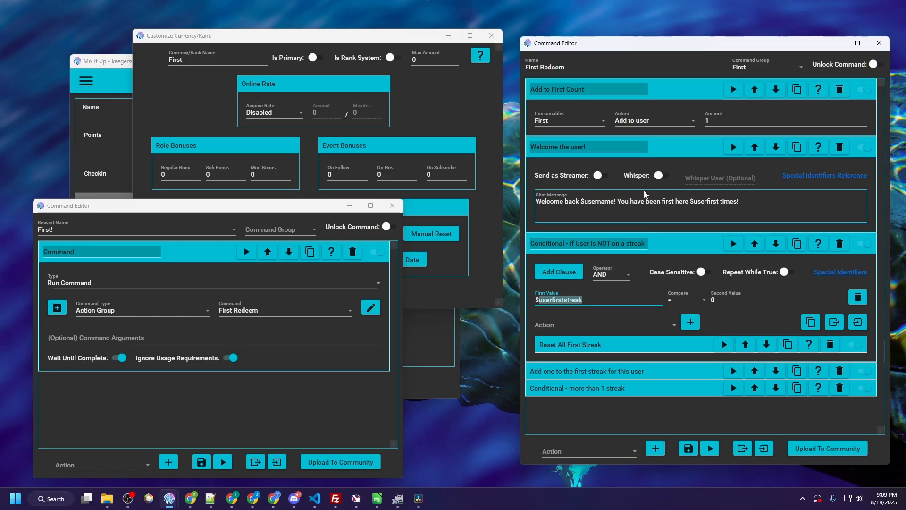
pyautogui.click(628, 345)
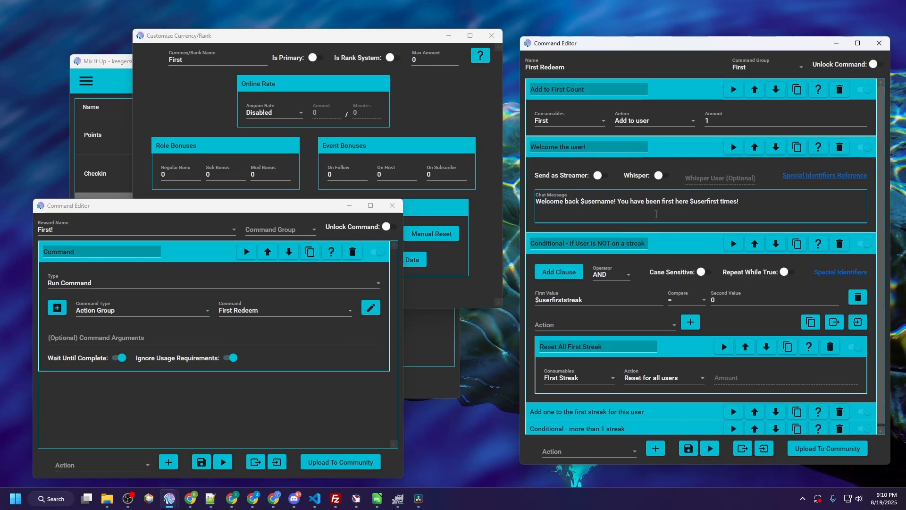
# - Expand Add one to the first streak for this user, Conditional - more than 1 streak, and its nested On a Roll! message for inspection
pyautogui.scroll(-1, 607, 304)
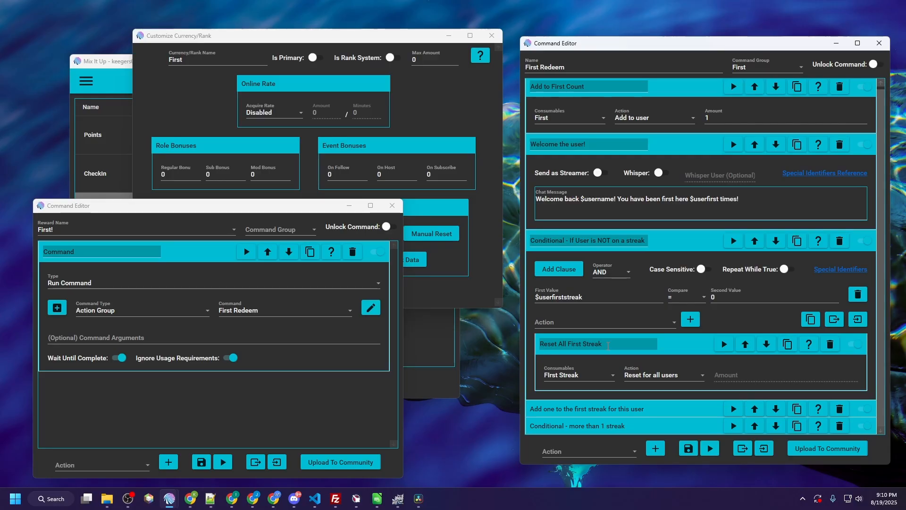
pyautogui.click(637, 409)
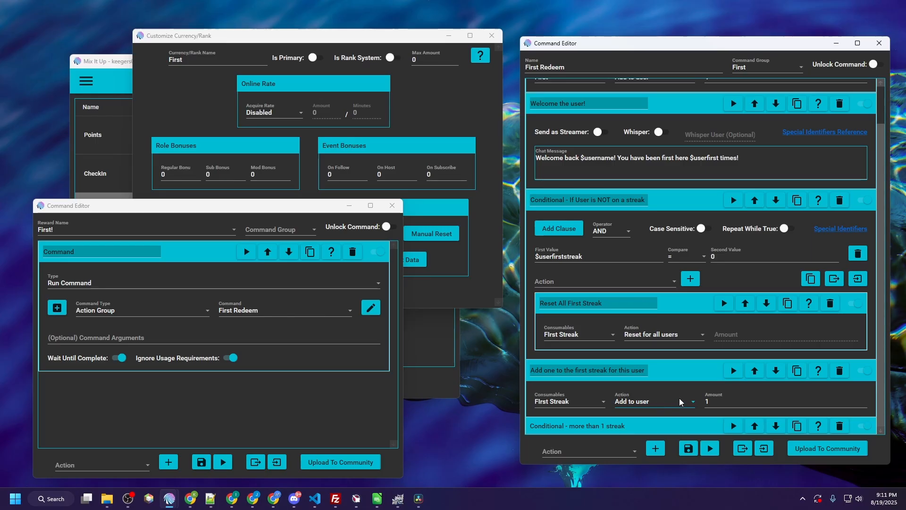
pyautogui.scroll(-3, 610, 428)
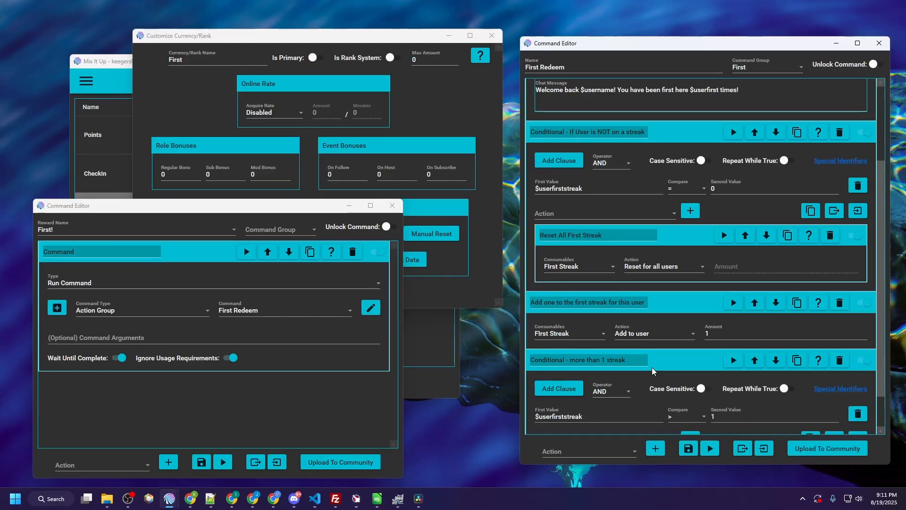
pyautogui.scroll(-2, 652, 367)
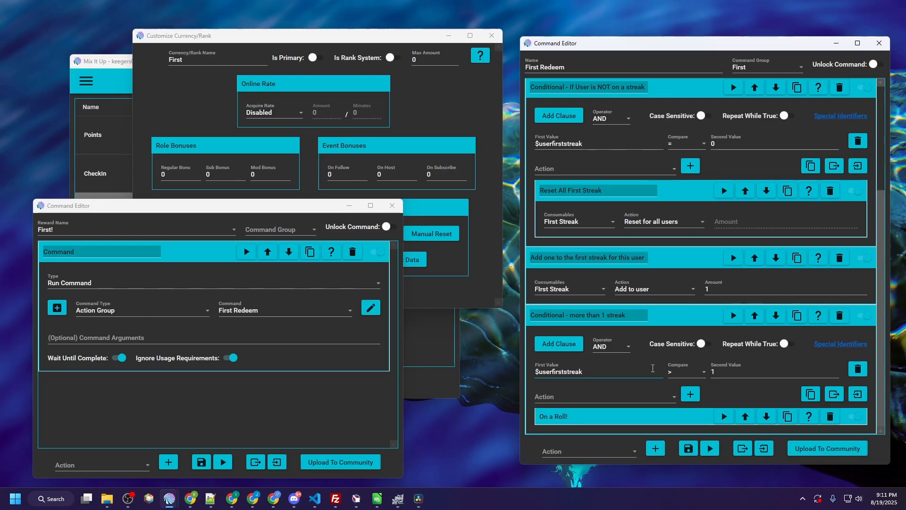
pyautogui.click(685, 416)
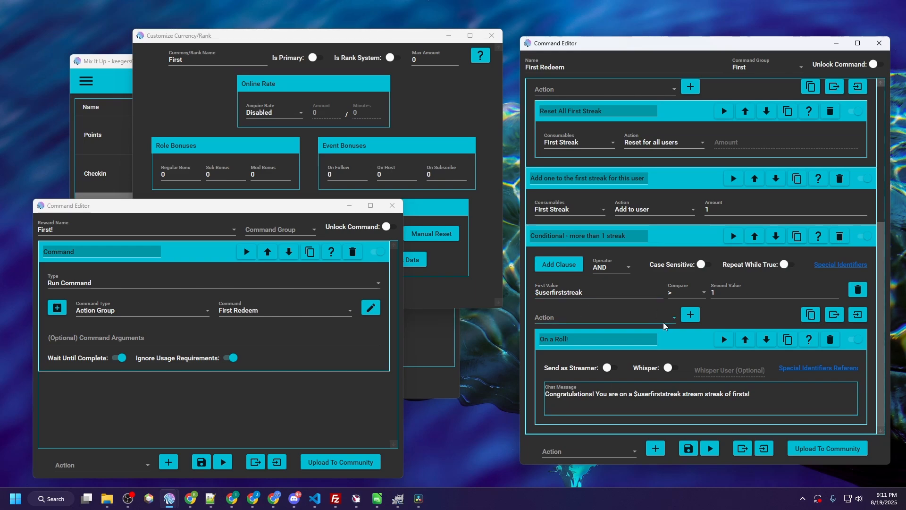
pyautogui.click(661, 391)
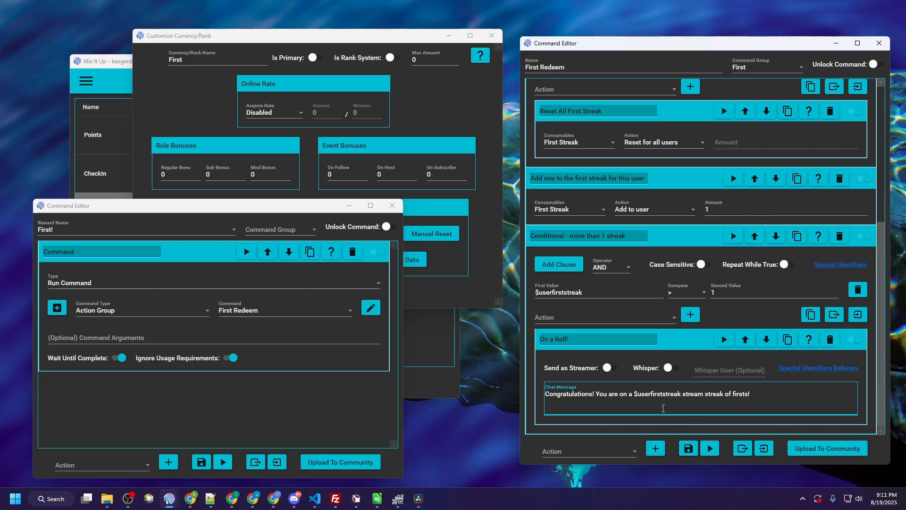
# - Review the complete First Redeem action sequence from Add to First Count through the On a Roll! chat message
pyautogui.scroll(3, 682, 367)
pyautogui.scroll(3, 681, 367)
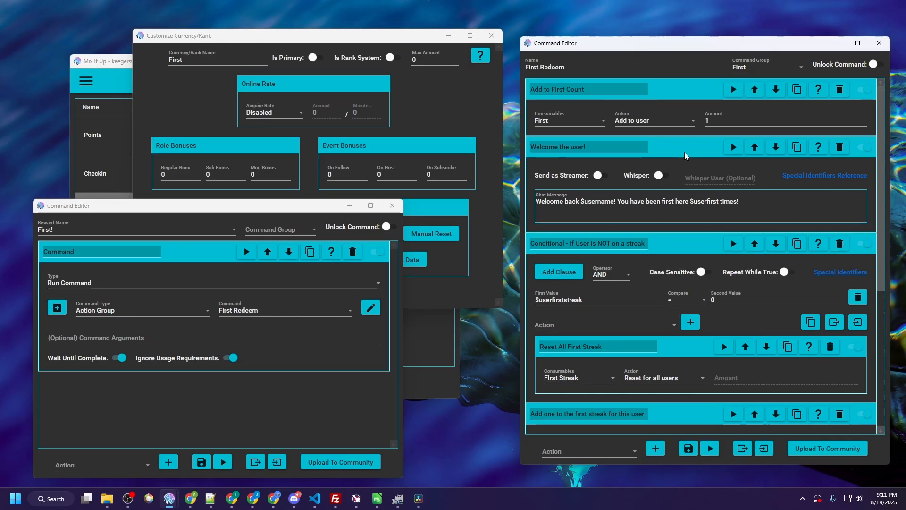
pyautogui.scroll(-3, 653, 198)
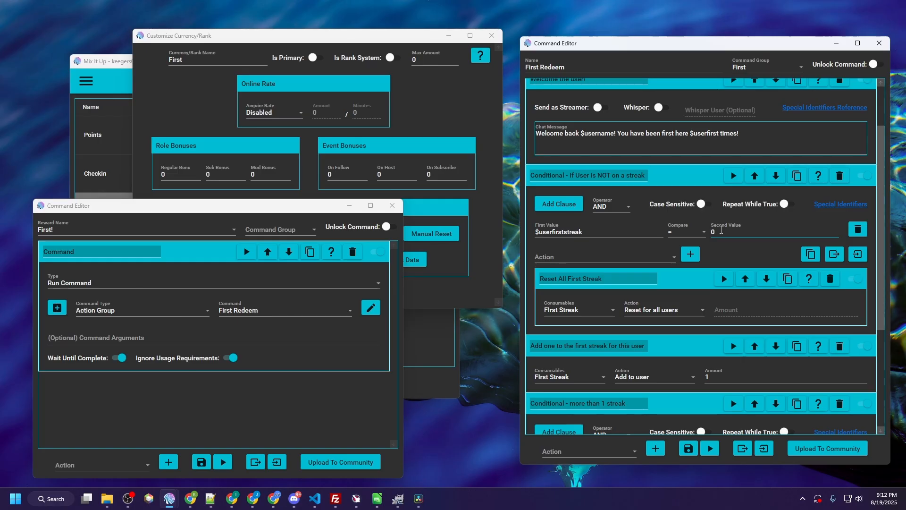
pyautogui.scroll(-1, 722, 231)
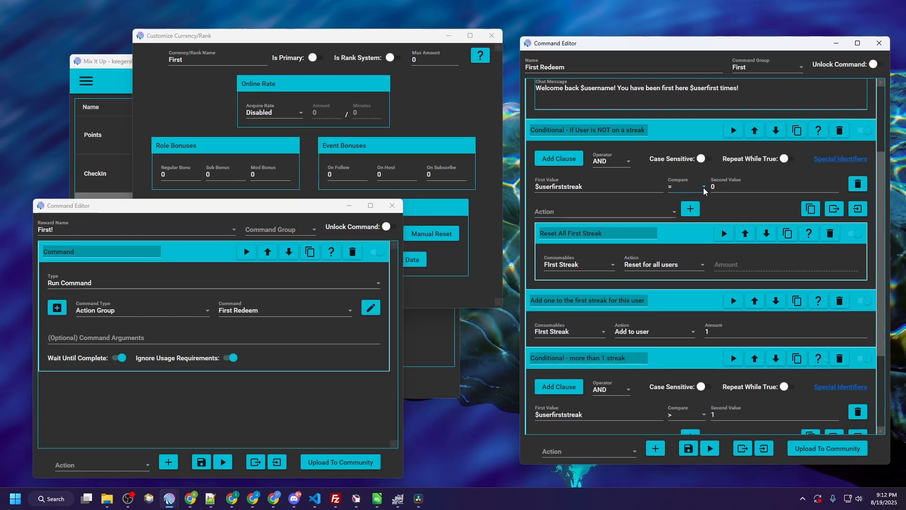
pyautogui.scroll(-2, 608, 275)
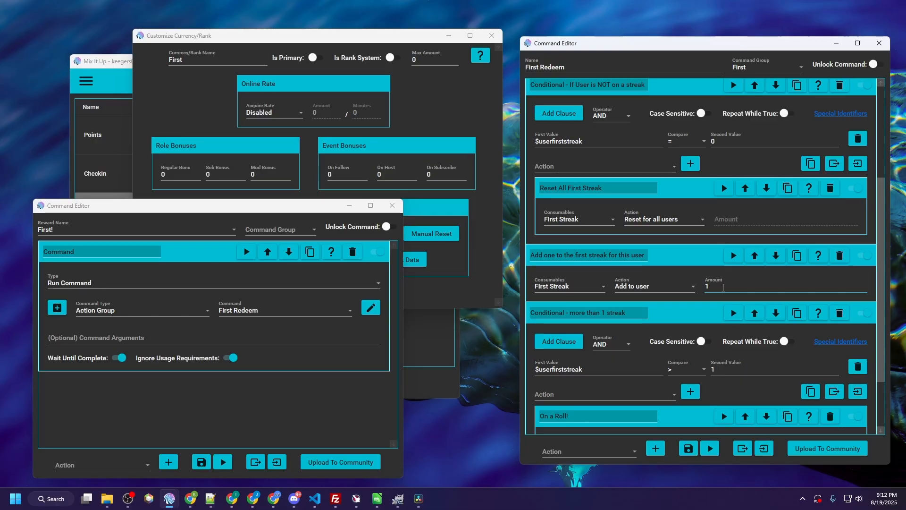
pyautogui.scroll(-3, 722, 288)
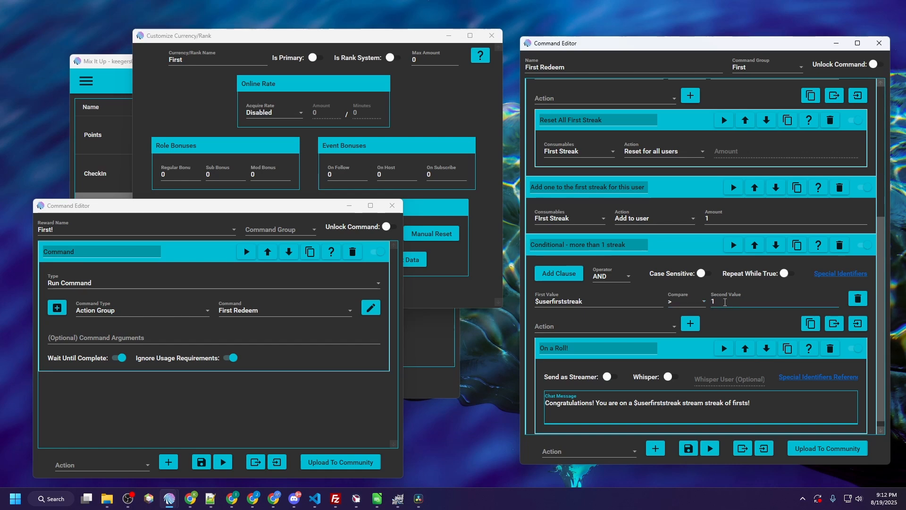
pyautogui.scroll(-1, 725, 302)
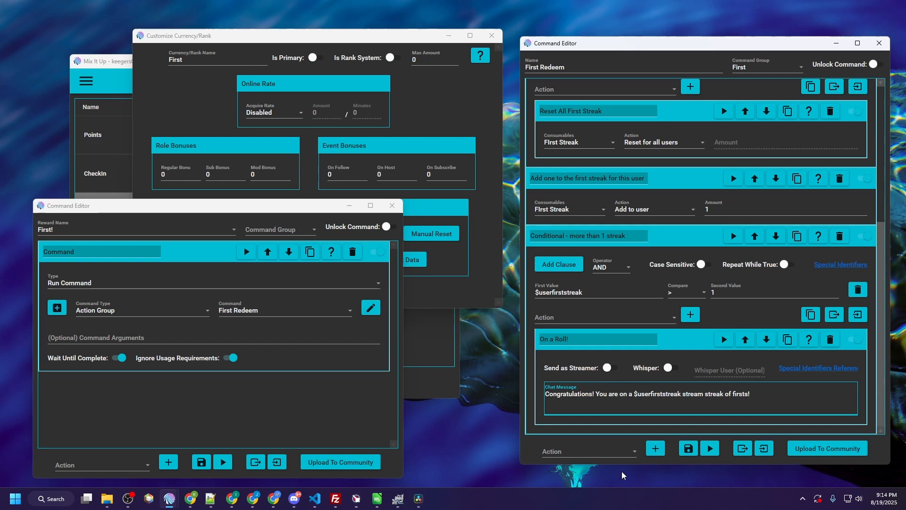
# - Bring the currency list and the First currency's settings to the front, shifting the settings window slightly
pyautogui.click(451, 386)
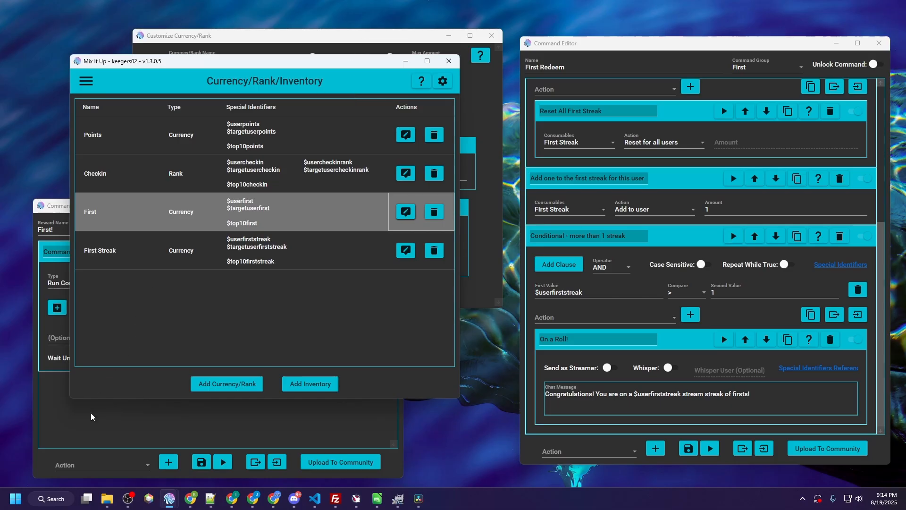
pyautogui.click(333, 46)
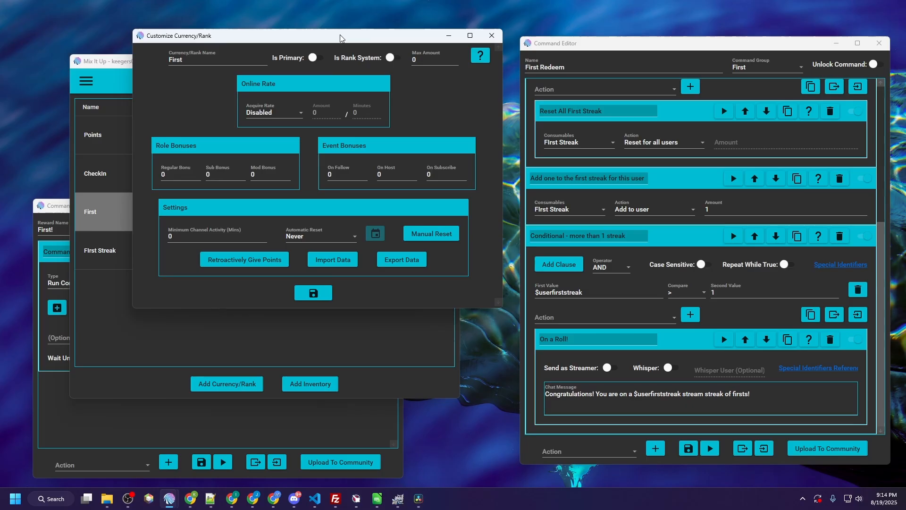
pyautogui.moveTo(341, 37); pyautogui.dragTo(353, 35)
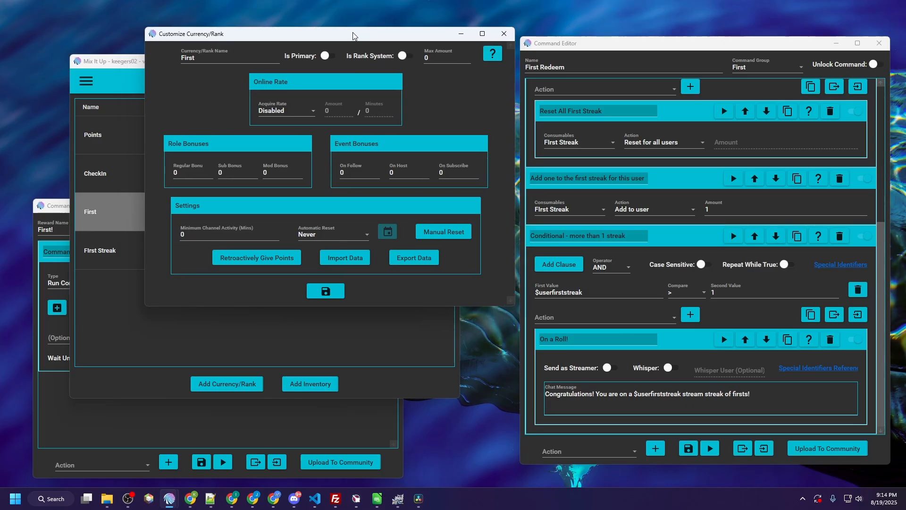